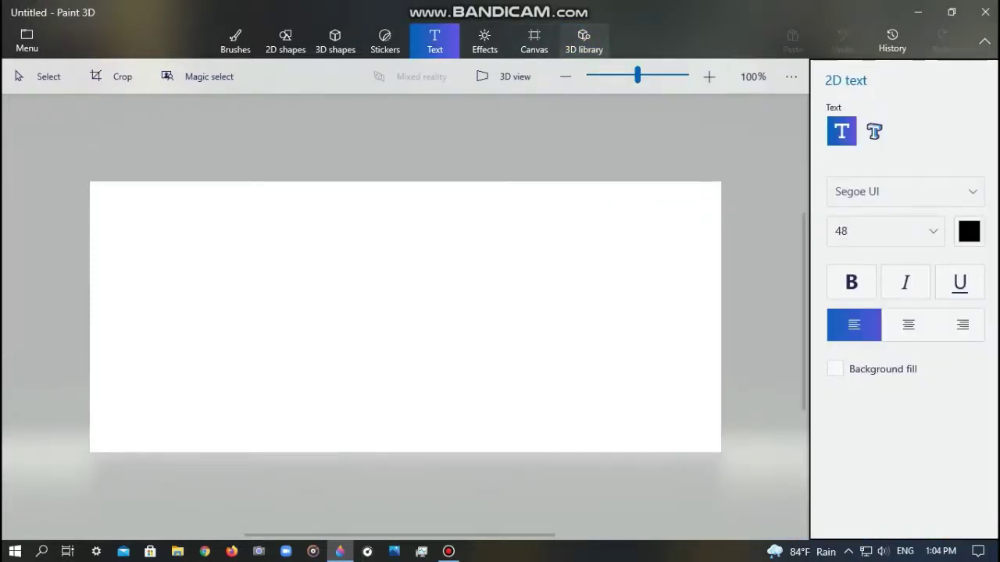
# Step: Search the 3D library for "birthday cake" and insert the Pink Birthday Cake model
pyautogui.click(584, 41)
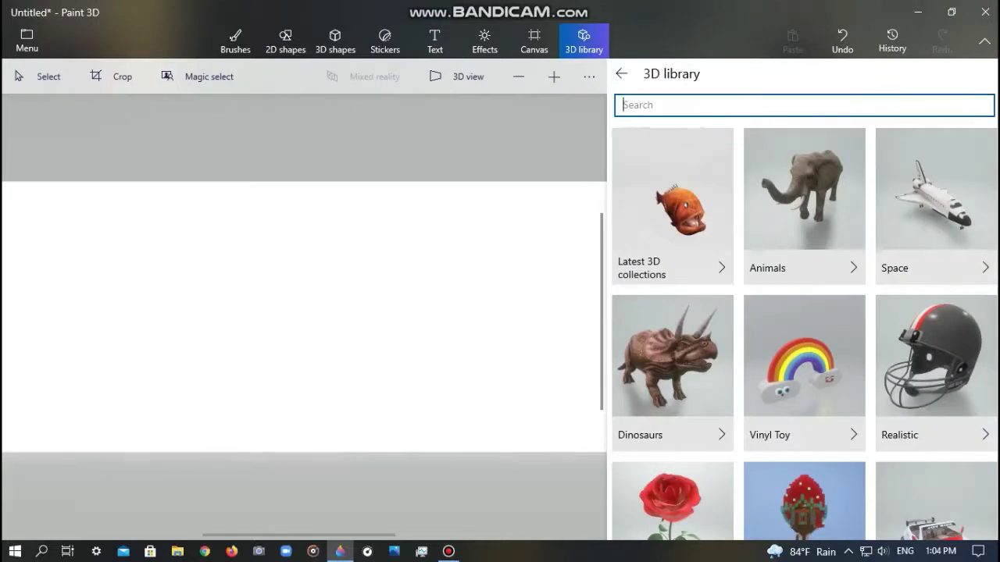
pyautogui.write('birthday c')
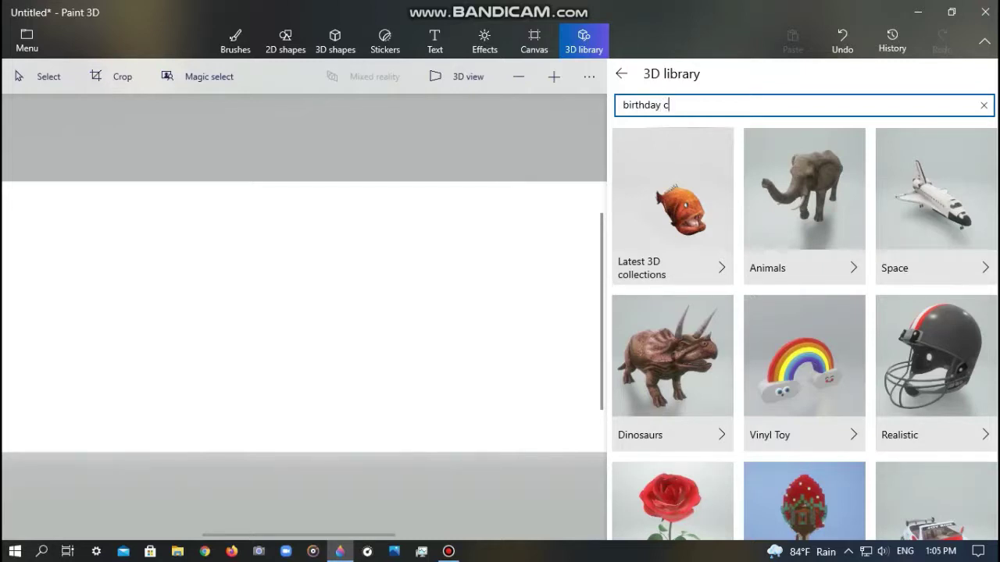
pyautogui.write('ake')
pyautogui.press('Return')
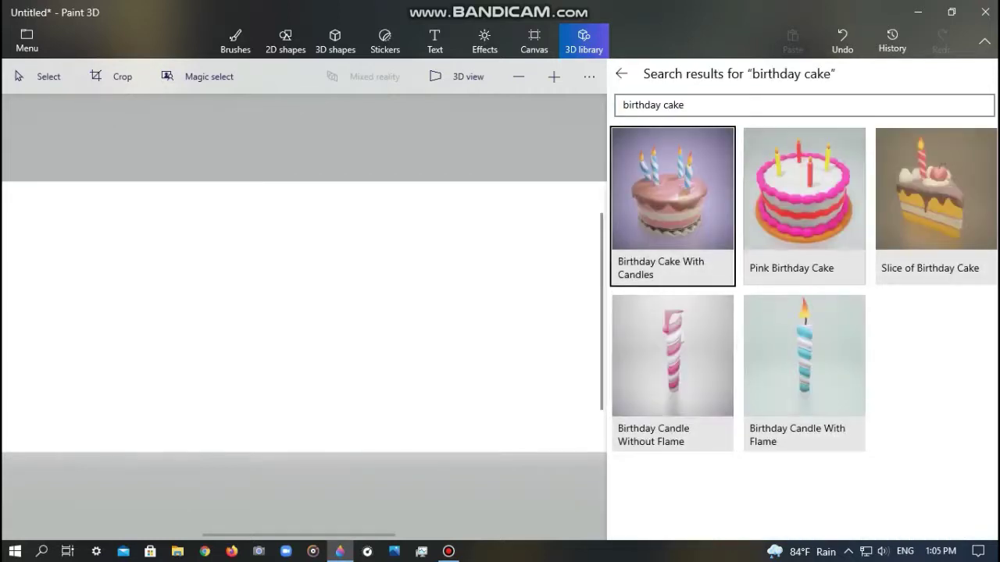
pyautogui.click(804, 203)
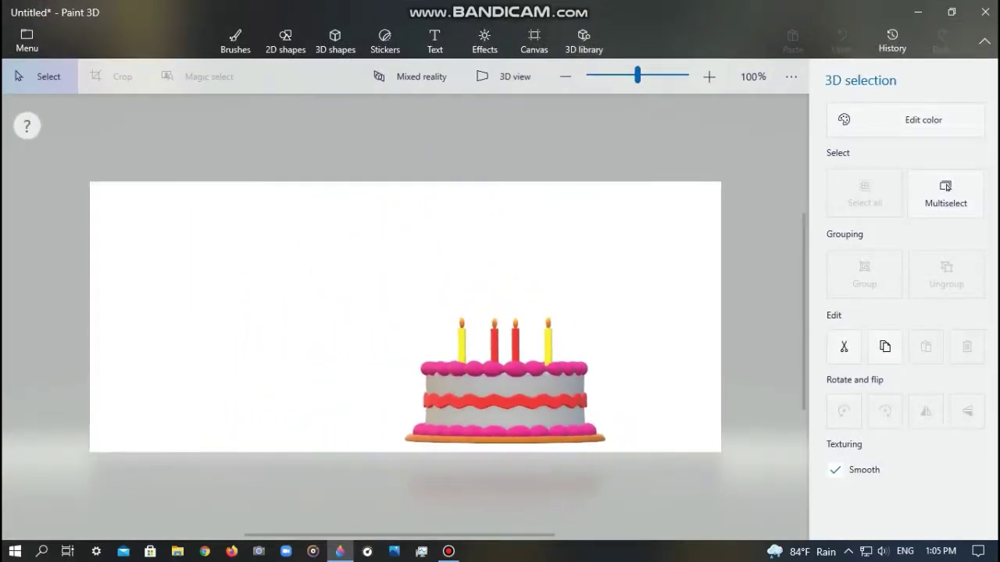
# Step: Move the cake to the canvas's lower-left corner and enlarge it to nearly half the canvas width
pyautogui.moveTo(505, 389); pyautogui.dragTo(270, 392)
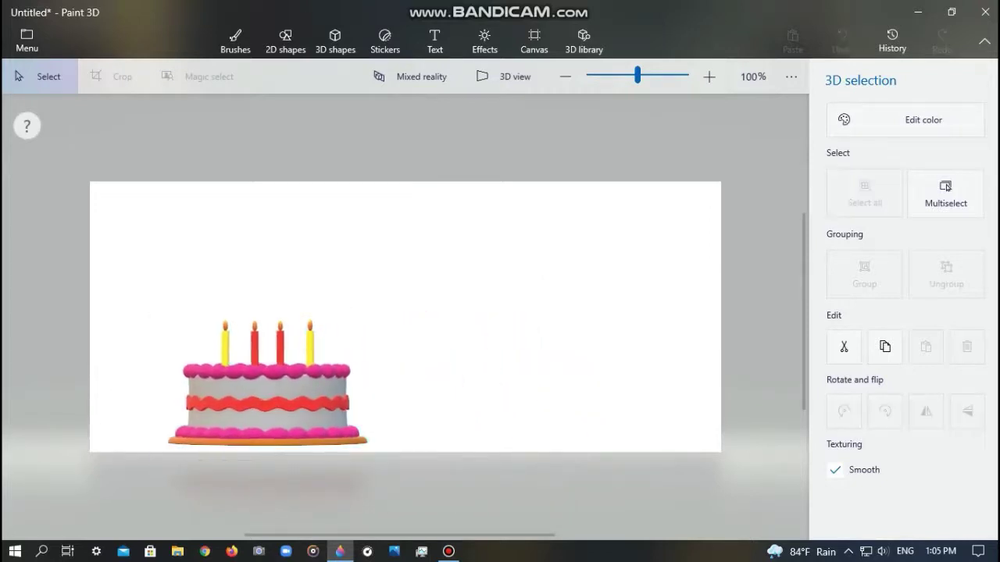
pyautogui.moveTo(378, 450); pyautogui.dragTo(382, 454)
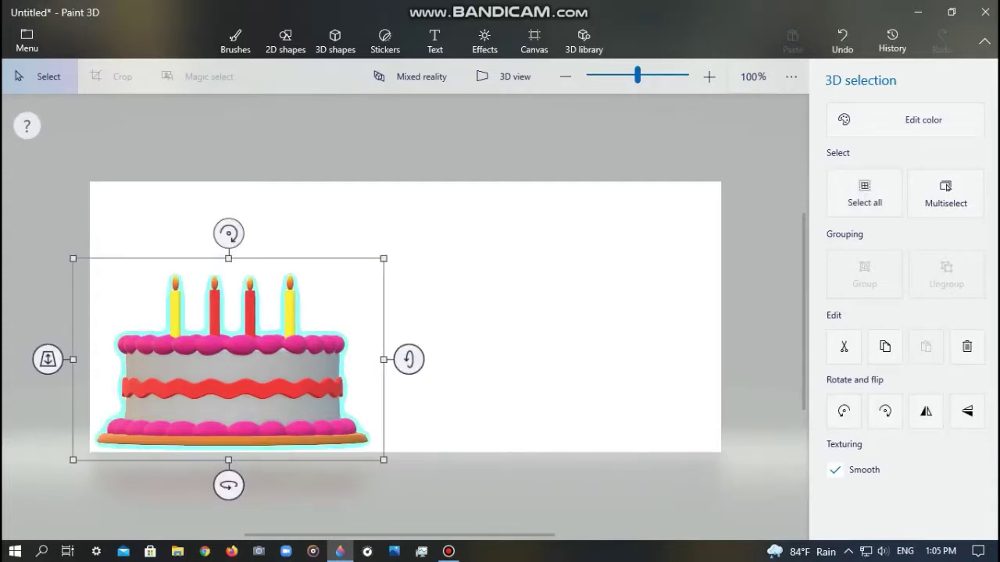
# Step: Add the 2D text "HAPPY BIRTHDAY" along the upper right part of the canvas
pyautogui.click(434, 41)
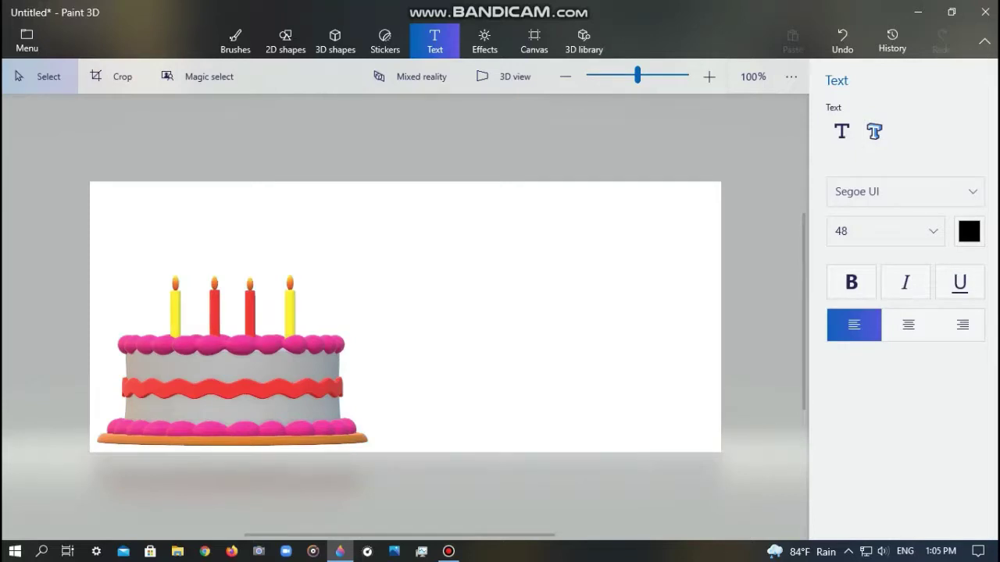
pyautogui.click(841, 131)
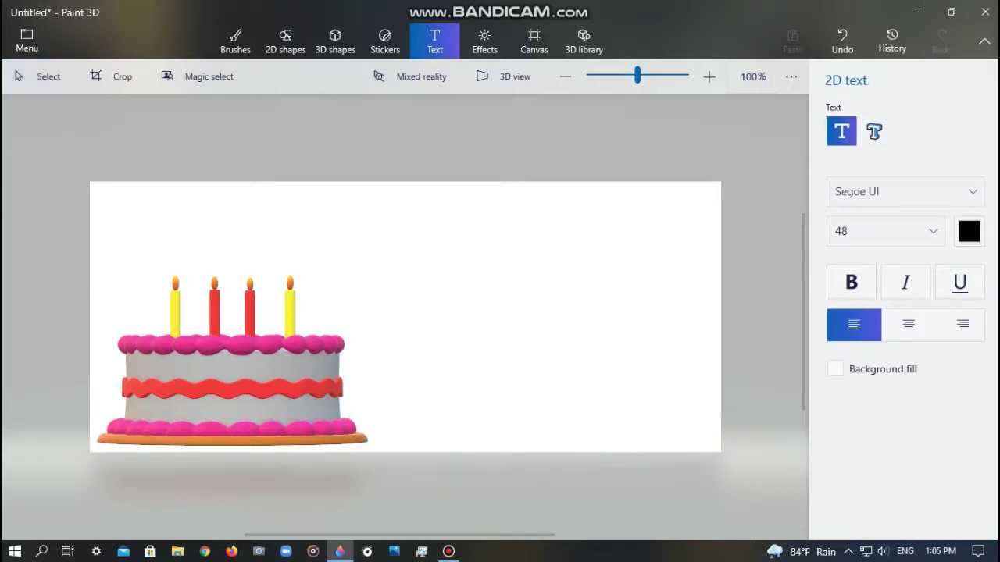
pyautogui.moveTo(305, 190); pyautogui.dragTo(712, 256)
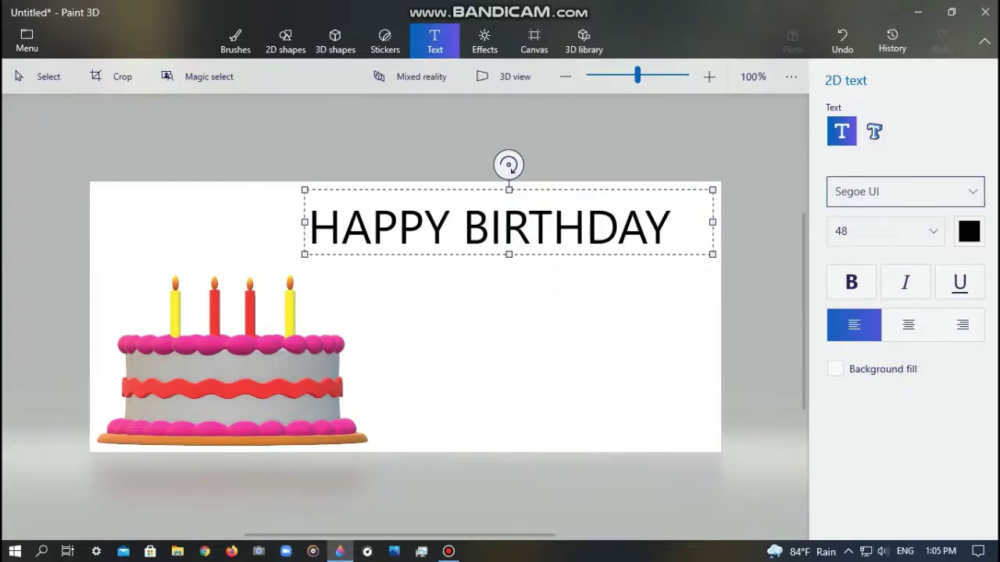
# Step: Set the HAPPY BIRTHDAY text's font to Showcard Gothic and widen its text box to the left so it fits on one line
pyautogui.click(905, 192)
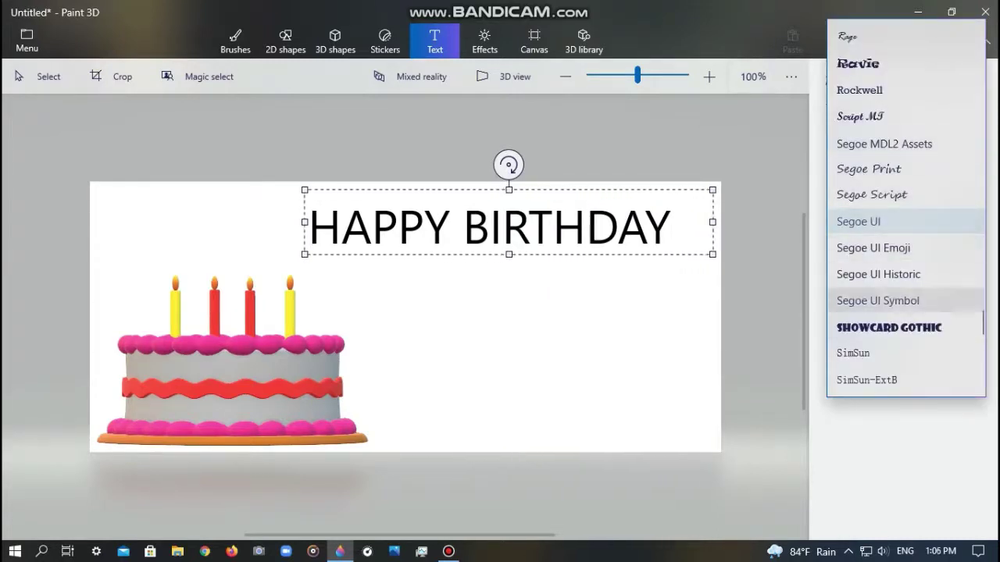
pyautogui.click(889, 328)
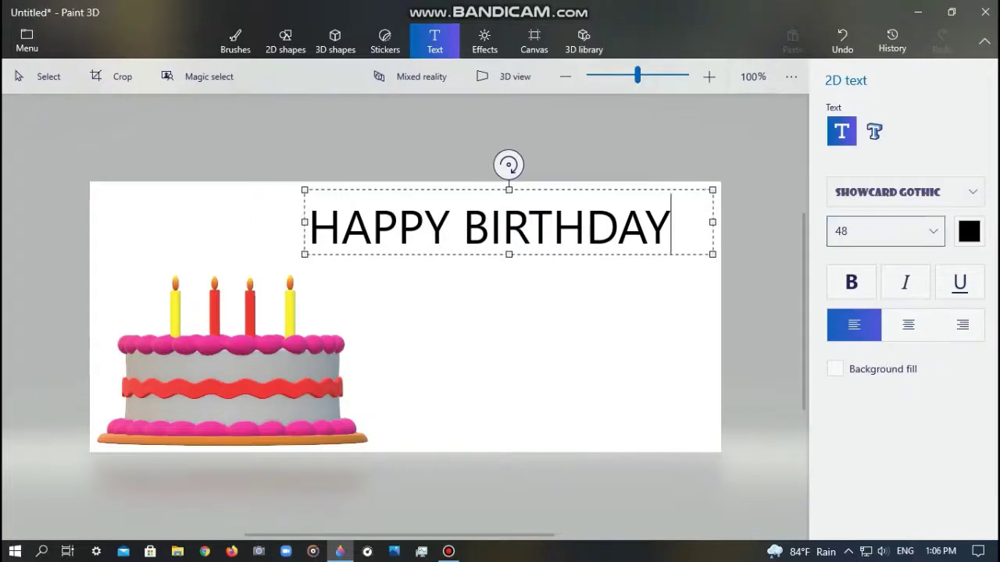
pyautogui.click(681, 228)
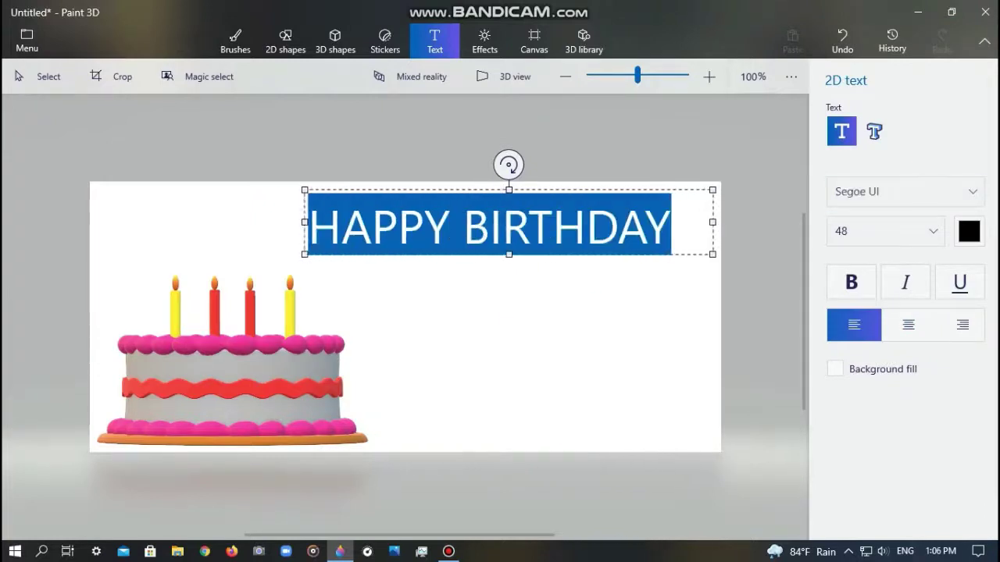
pyautogui.click(904, 191)
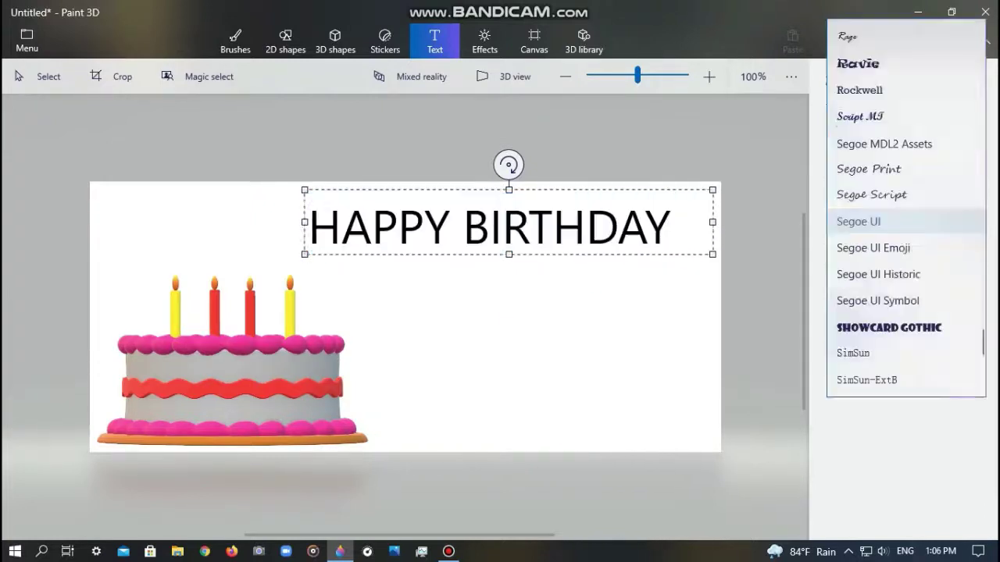
pyautogui.click(889, 328)
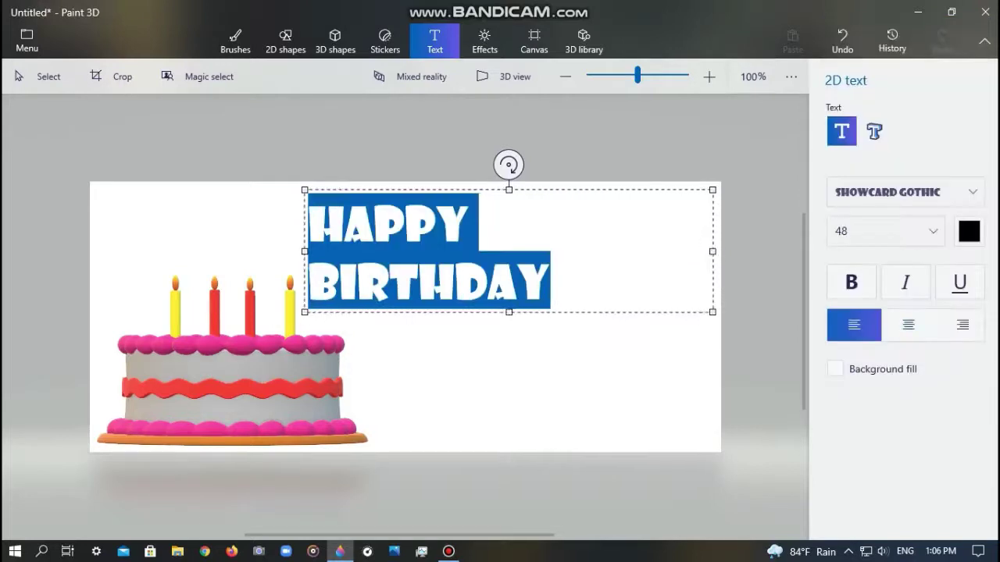
pyautogui.moveTo(304, 250); pyautogui.dragTo(175, 251)
pyautogui.click(380, 227)
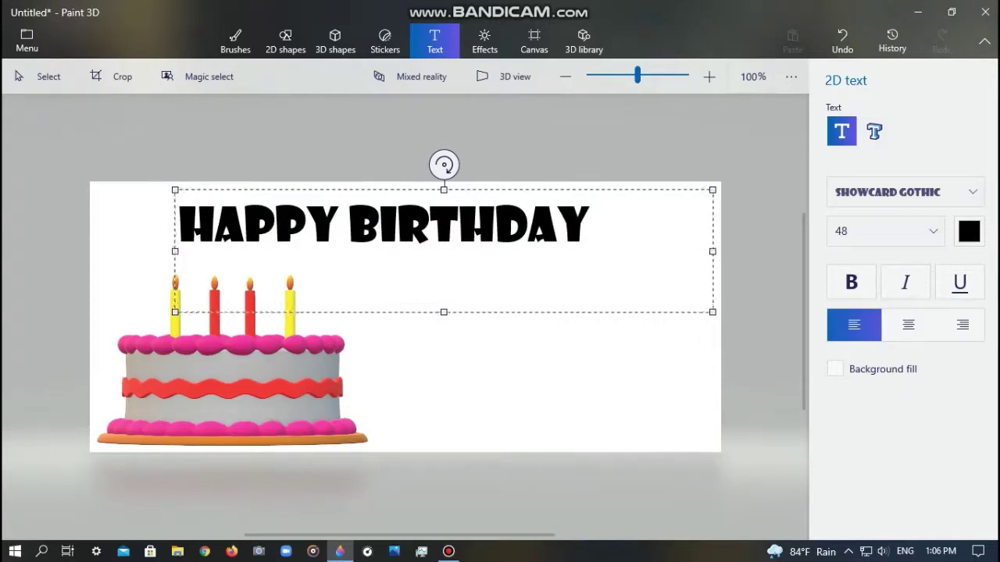
# Step: Make the whole HAPPY BIRTHDAY text bold and italic, move it left above the cake and commit it to the canvas
pyautogui.press('End')
pyautogui.hotkey('shift', 'Left')
pyautogui.hotkey('shift', 'Left')
pyautogui.hotkey('shift', 'Left')
pyautogui.hotkey('shift', 'Left')
pyautogui.hotkey('shift', 'Left')
pyautogui.hotkey('shift', 'Left')
pyautogui.hotkey('shift', 'Left')
pyautogui.hotkey('shift', 'Left')
pyautogui.hotkey('shift', 'Left')
pyautogui.hotkey('shift', 'Left')
pyautogui.hotkey('shift', 'Left')
pyautogui.hotkey('shift', 'Left')
pyautogui.hotkey('shift', 'Left')
pyautogui.hotkey('shift', 'Left')
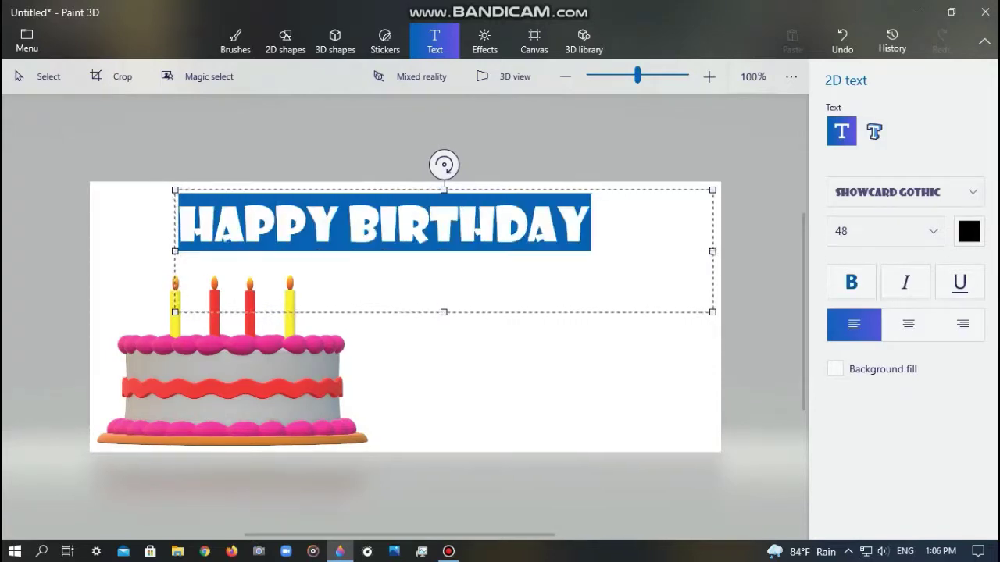
pyautogui.click(851, 281)
pyautogui.click(905, 282)
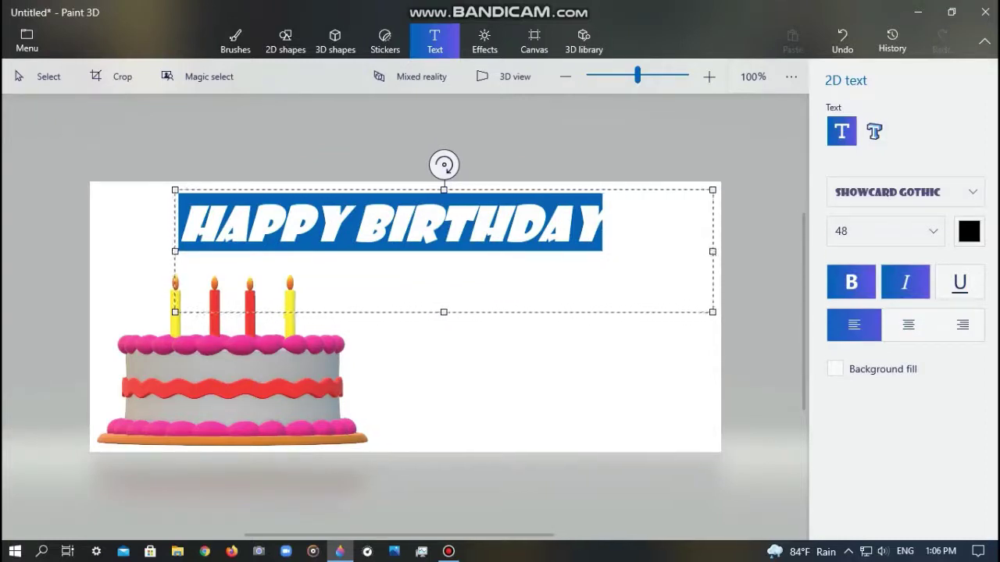
pyautogui.hotkey('ctrl', 'z')
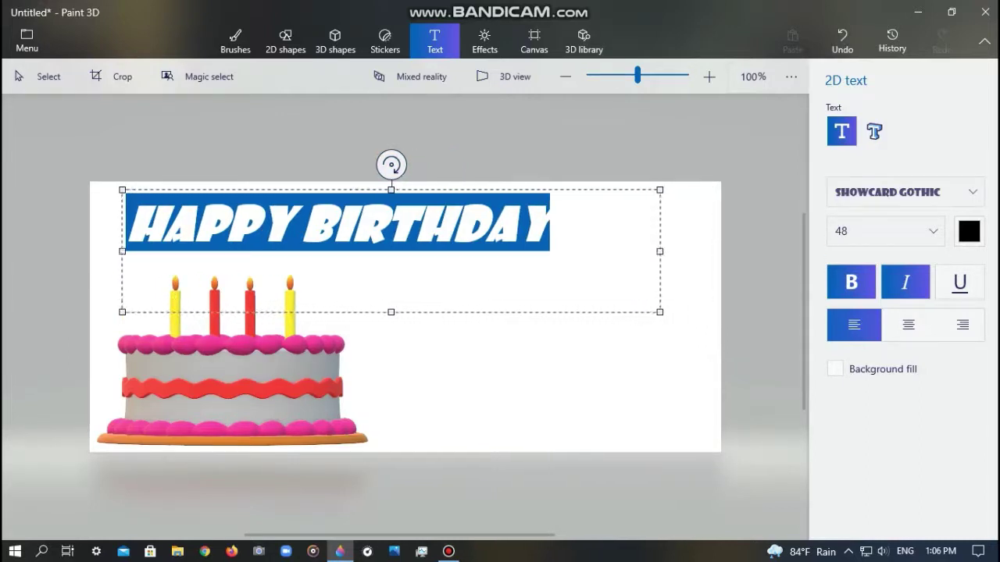
pyautogui.press('Escape')
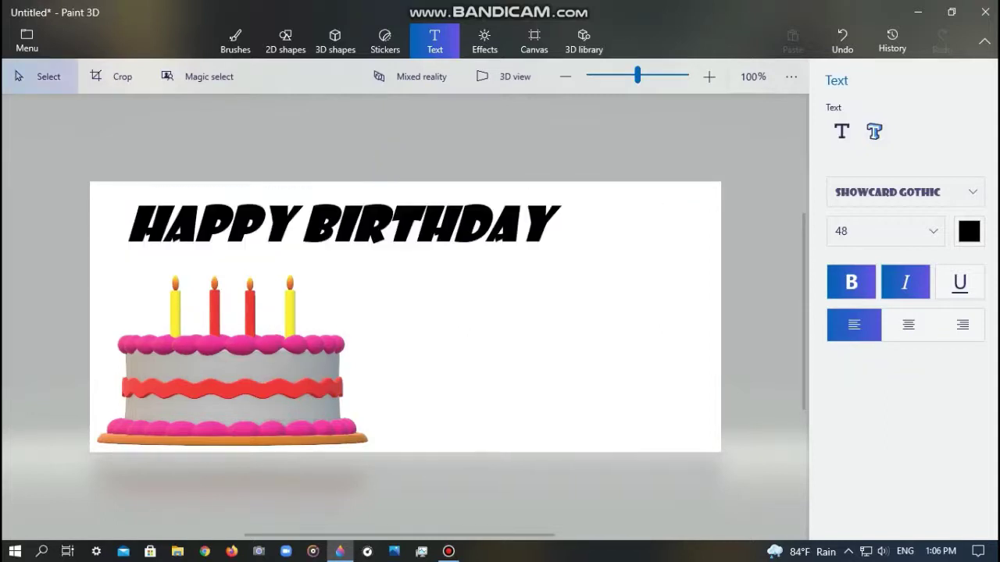
# Step: Search the 3D library for "BLALLONS" and for "BALLS", and clear the search
pyautogui.click(583, 41)
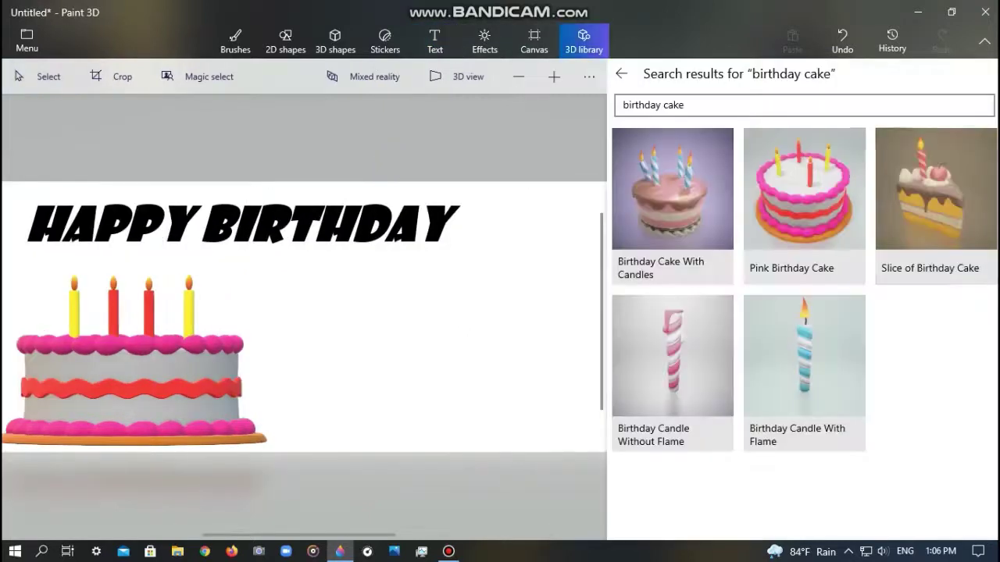
pyautogui.press('BackSpace')
pyautogui.press('BackSpace')
pyautogui.press('BackSpace')
pyautogui.press('BackSpace')
pyautogui.press('BackSpace')
pyautogui.press('BackSpace')
pyautogui.press('BackSpace')
pyautogui.press('BackSpace')
pyautogui.press('BackSpace')
pyautogui.press('BackSpace')
pyautogui.press('BackSpace')
pyautogui.press('BackSpace')
pyautogui.press('BackSpace')
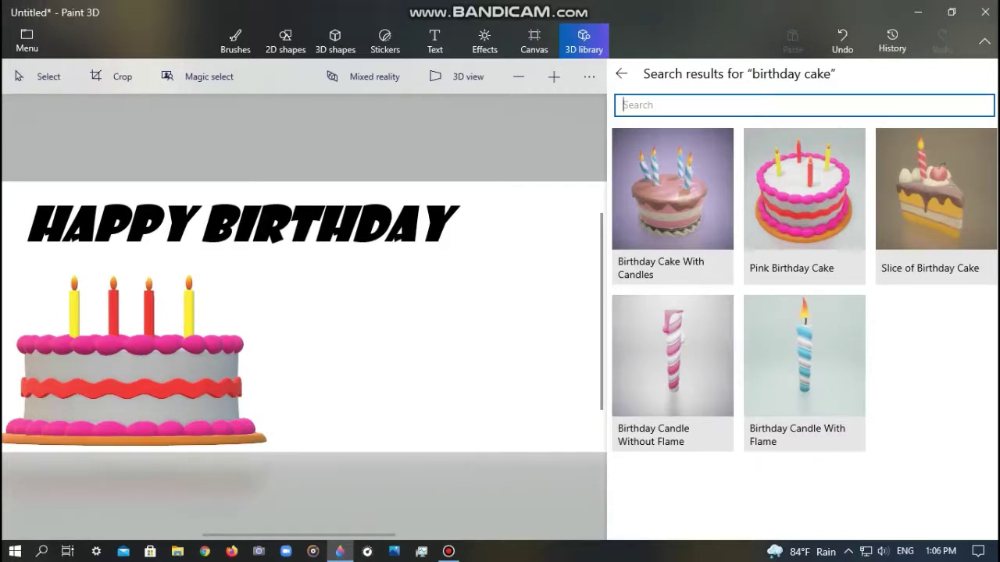
pyautogui.write('BLALLONS')
pyautogui.press('Return')
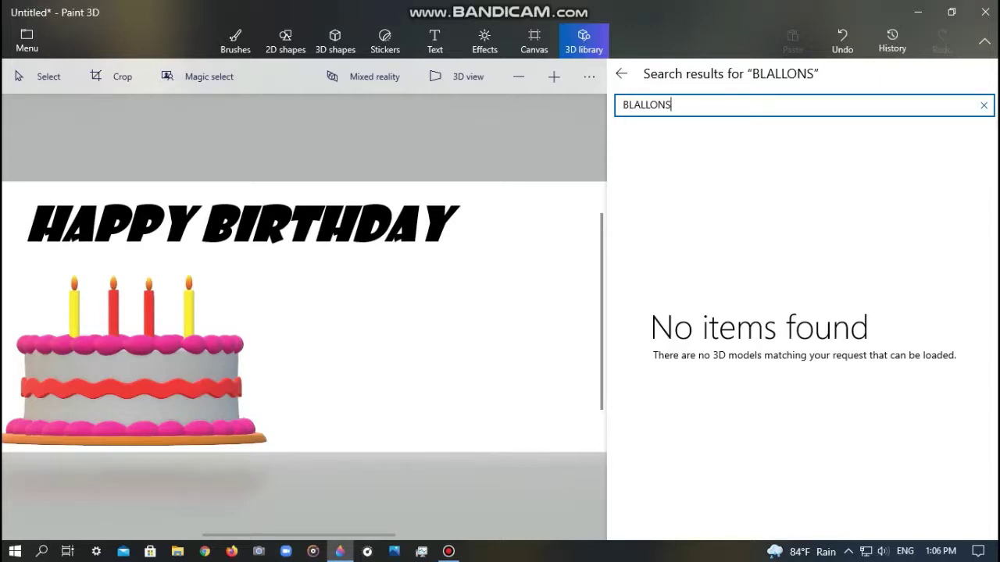
pyautogui.hotkey('ctrl', 'a')
pyautogui.press('BackSpace')
pyautogui.write('BALLS')
pyautogui.press('Return')
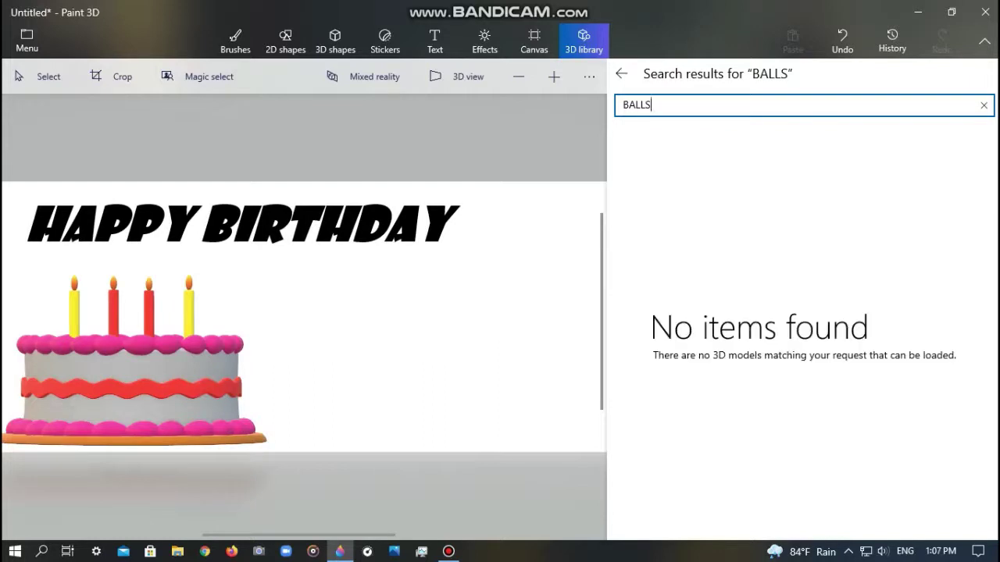
pyautogui.click(983, 104)
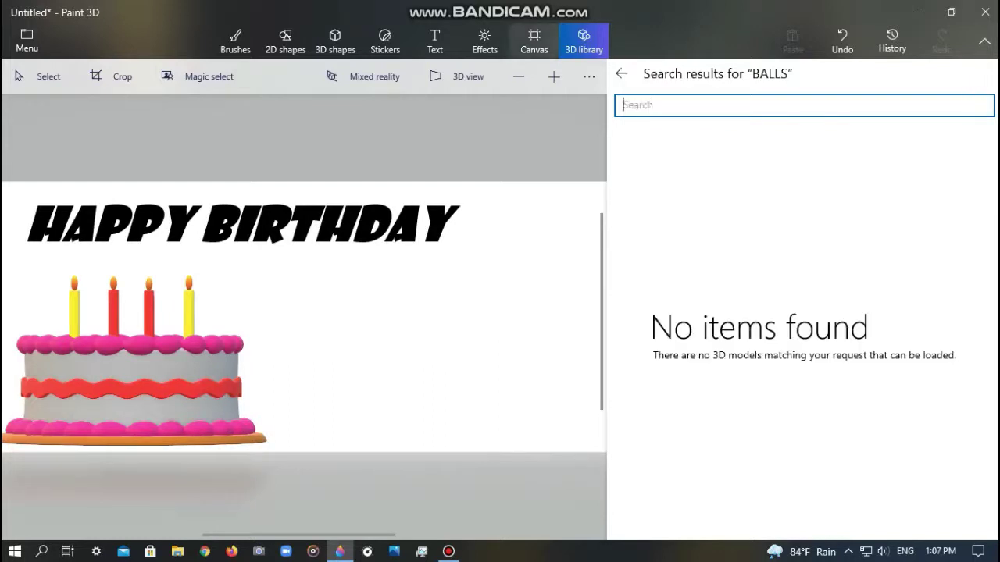
pyautogui.click(434, 41)
pyautogui.click(385, 40)
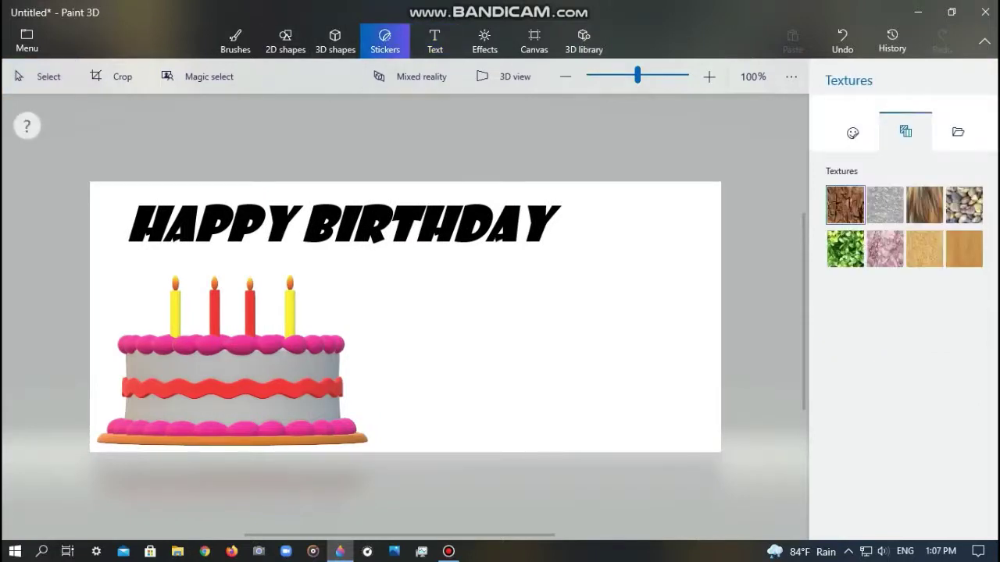
pyautogui.click(852, 132)
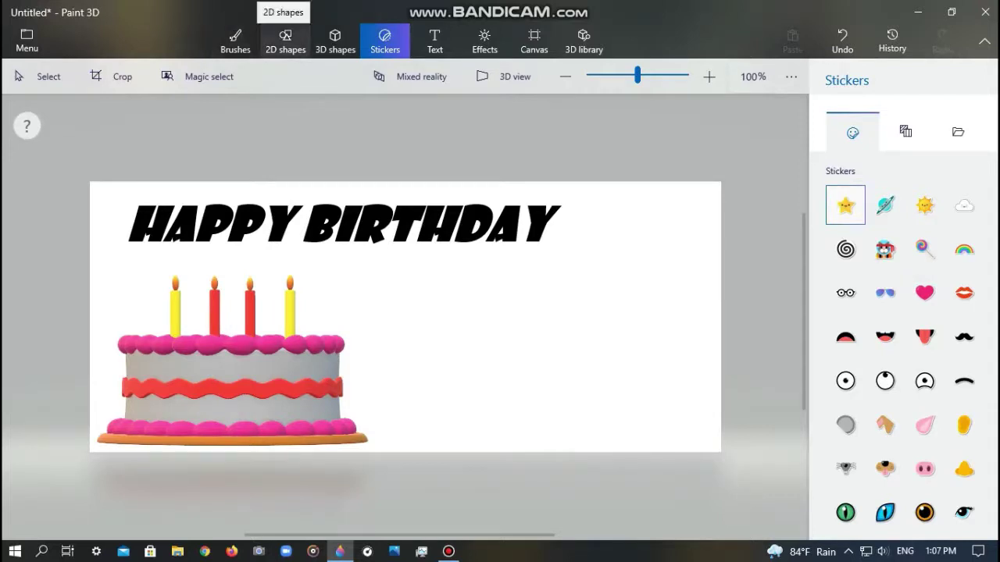
pyautogui.click(285, 39)
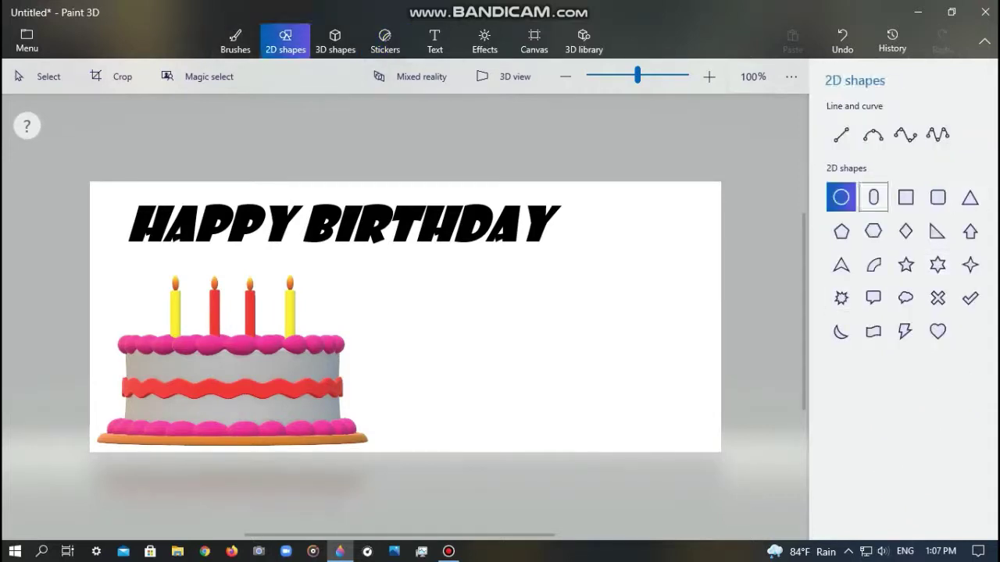
pyautogui.click(873, 197)
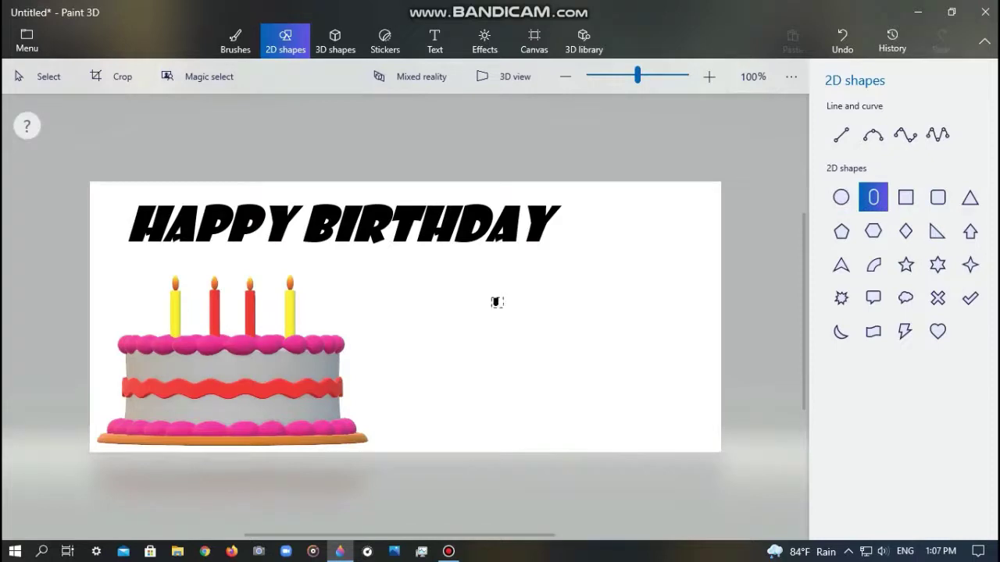
pyautogui.moveTo(492, 299); pyautogui.dragTo(625, 386)
pyautogui.press('Delete')
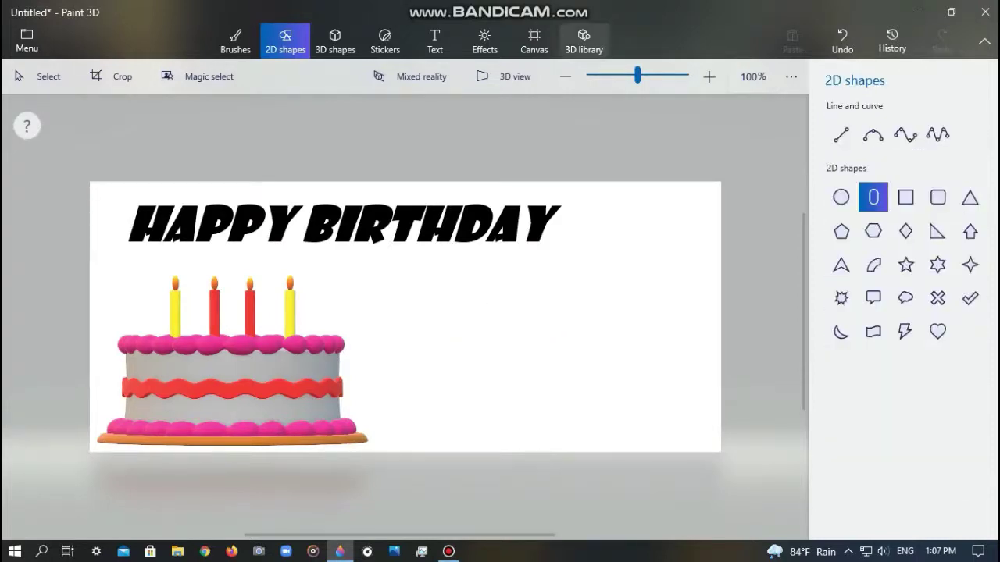
# Step: Draw a tall black-outlined 2D ellipse, tilt it counterclockwise and leave a single one below the end of the HAPPY BIRTHDAY title
pyautogui.click(840, 197)
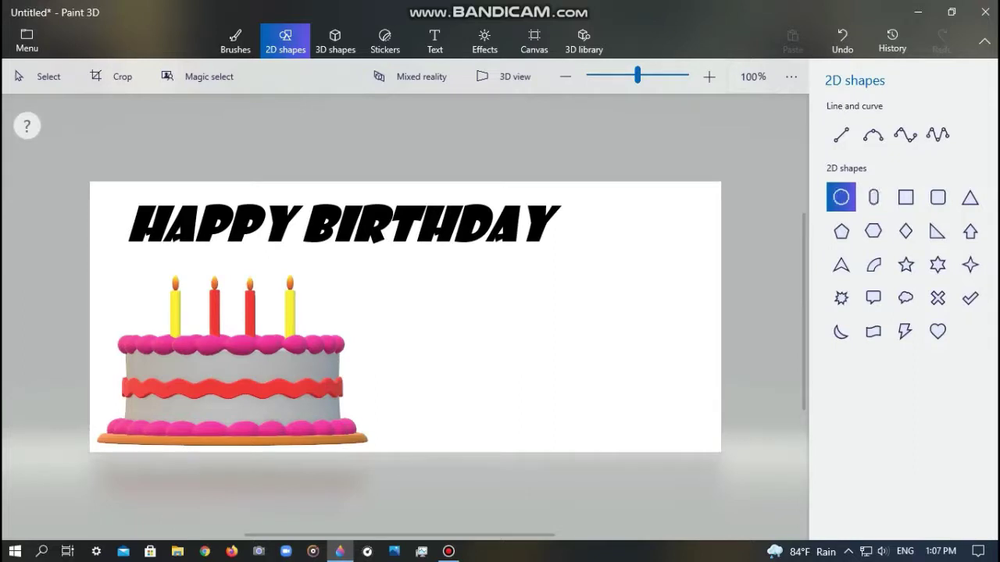
pyautogui.moveTo(434, 300)
pyautogui.mouseDown()
pyautogui.moveTo(578, 423)
pyautogui.moveTo(546, 439)
pyautogui.mouseUp()
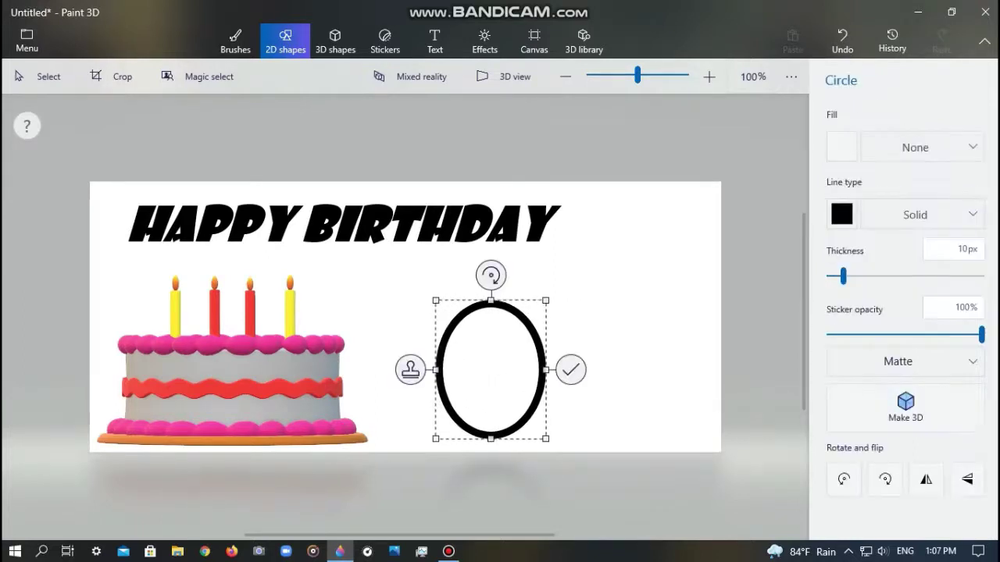
pyautogui.moveTo(491, 275); pyautogui.dragTo(437, 289)
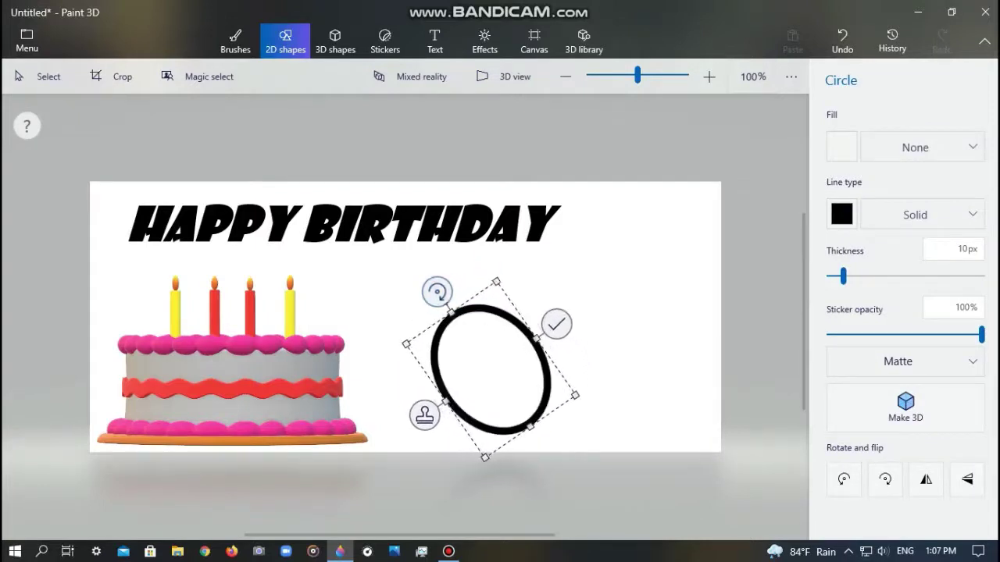
pyautogui.moveTo(496, 364); pyautogui.dragTo(465, 328)
pyautogui.click(512, 368)
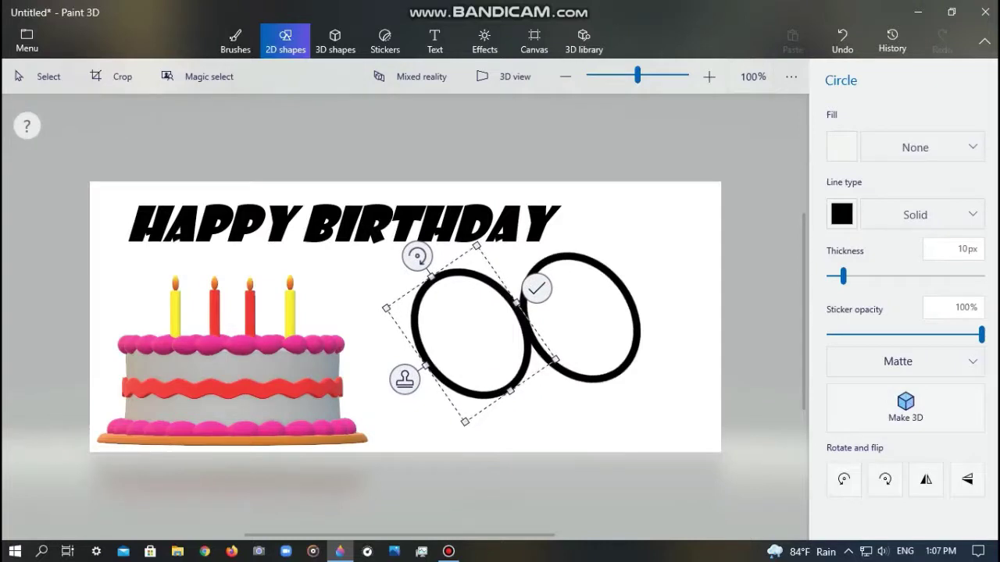
pyautogui.click(842, 41)
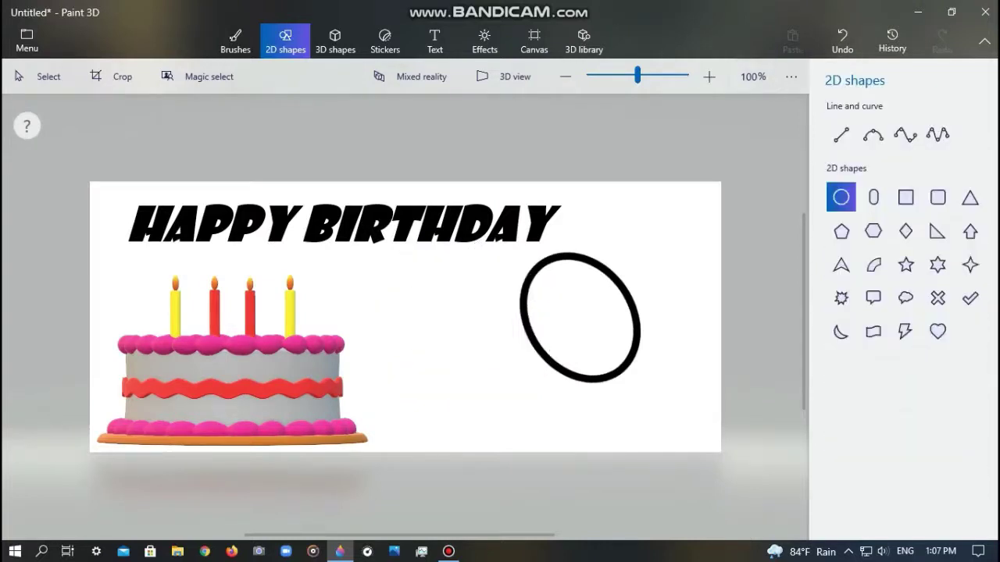
# Step: Add a small black pointed arrow, tilt it counterclockwise and commit it against the lower edge of the ellipse as the balloon's knot
pyautogui.click(840, 264)
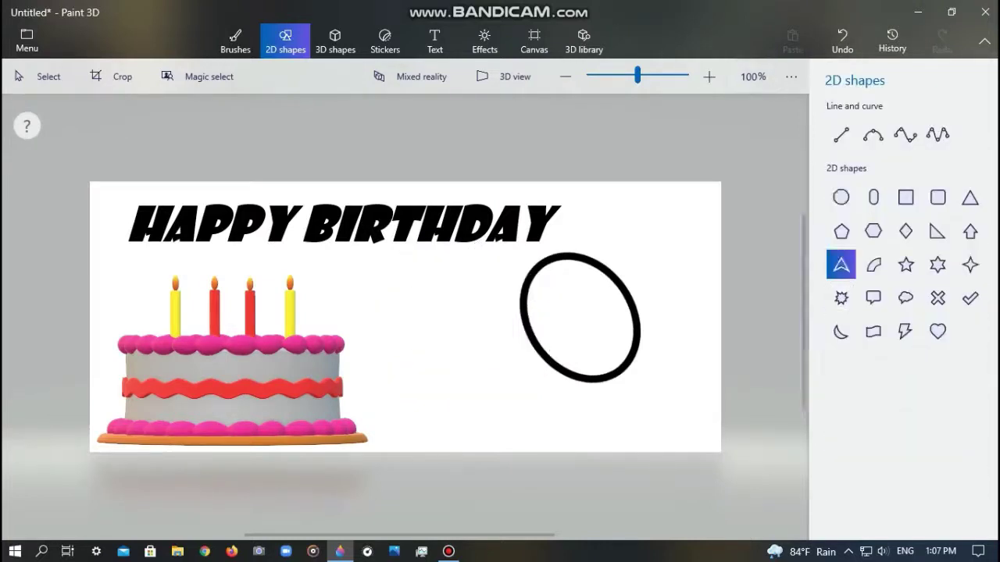
pyautogui.moveTo(484, 395); pyautogui.dragTo(524, 431)
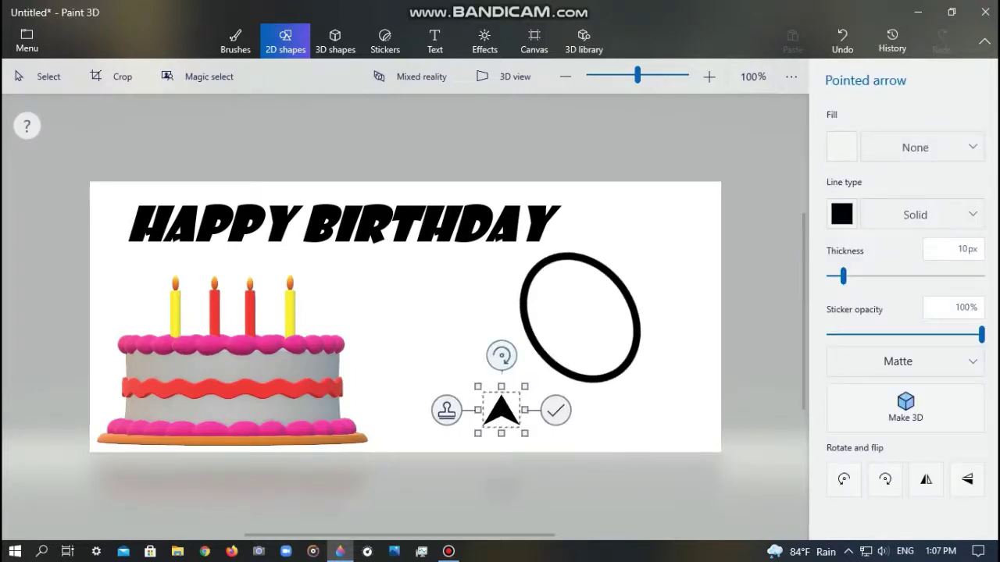
pyautogui.moveTo(502, 355); pyautogui.dragTo(478, 359)
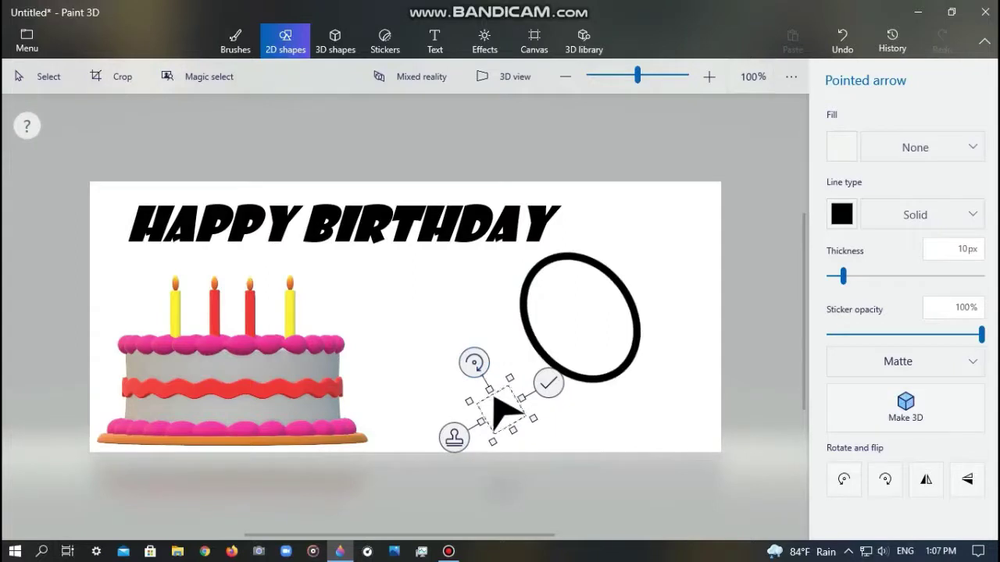
pyautogui.moveTo(502, 412); pyautogui.dragTo(625, 388)
pyautogui.scroll(3, 625, 388)
pyautogui.scroll(2, 625, 388)
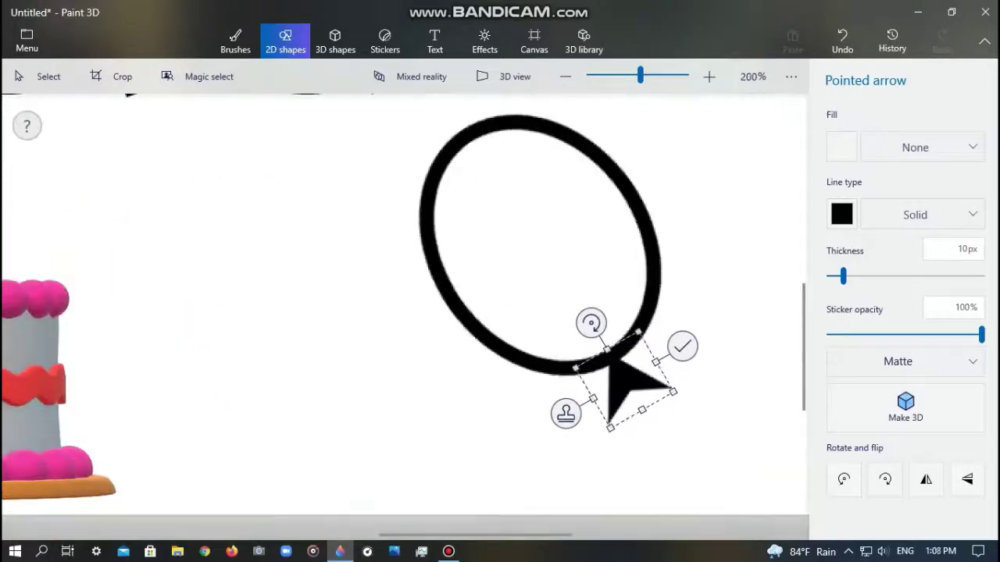
pyautogui.click(673, 354)
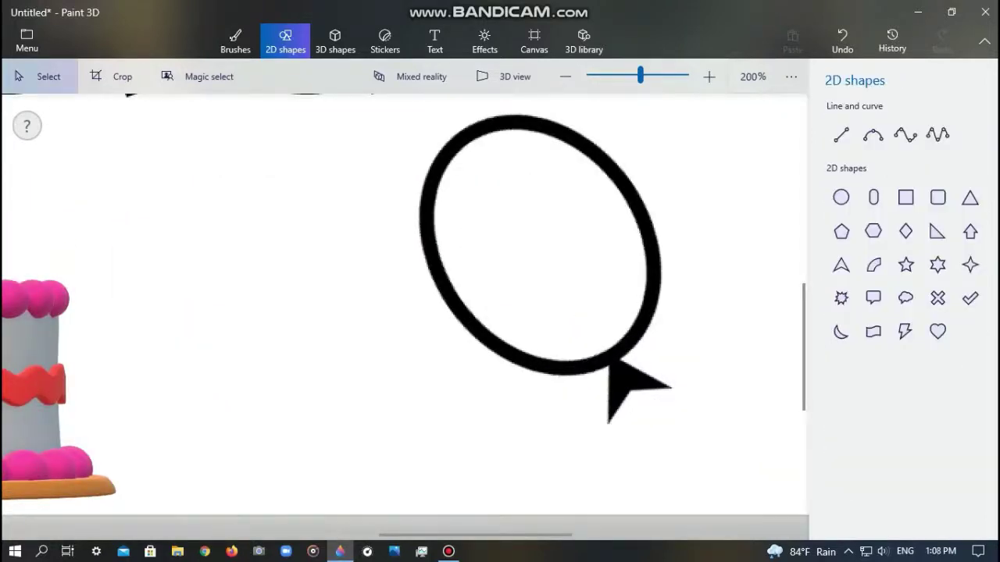
# Step: Draw a black 3-point curve from the balloon's knot toward the canvas's lower right corner, bend its middle downward and commit it as the string
pyautogui.scroll(-5, 539, 305)
pyautogui.click(841, 134)
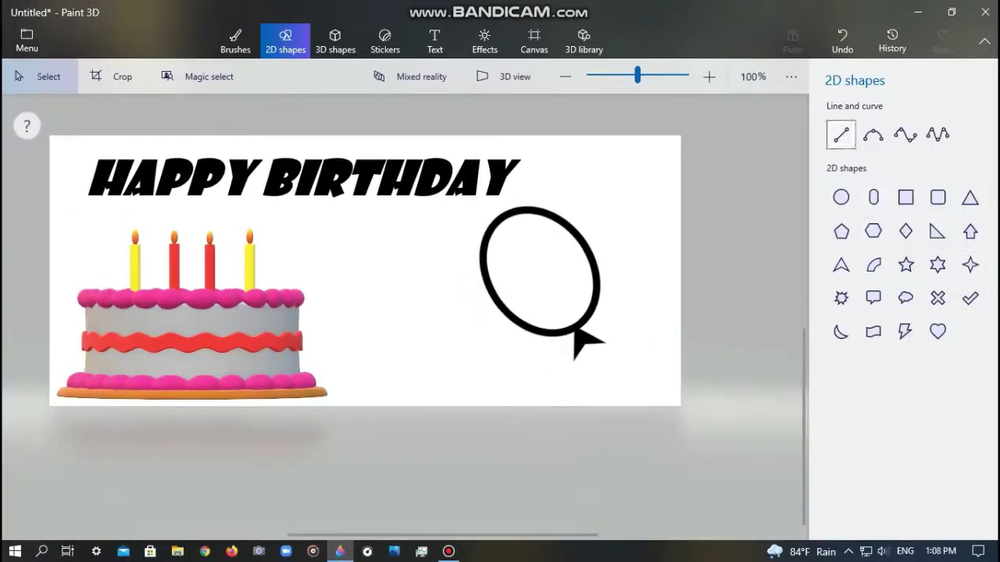
pyautogui.click(873, 134)
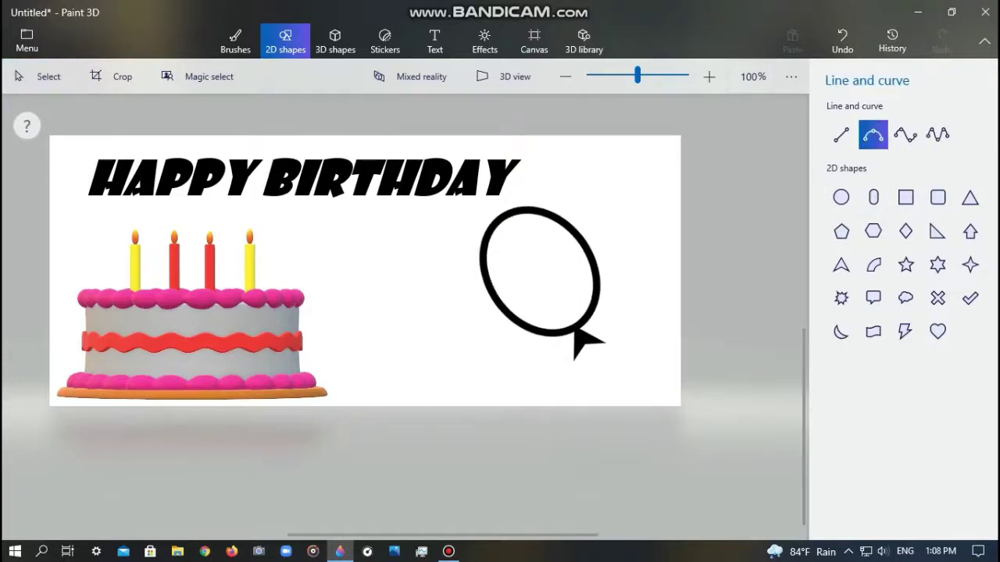
pyautogui.moveTo(625, 388); pyautogui.dragTo(653, 400)
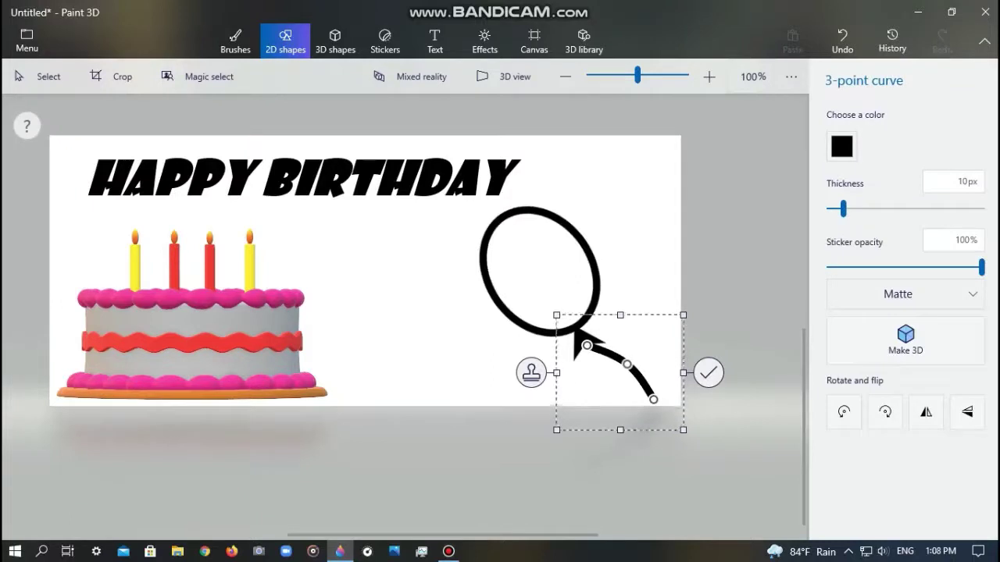
pyautogui.moveTo(626, 364); pyautogui.dragTo(603, 387)
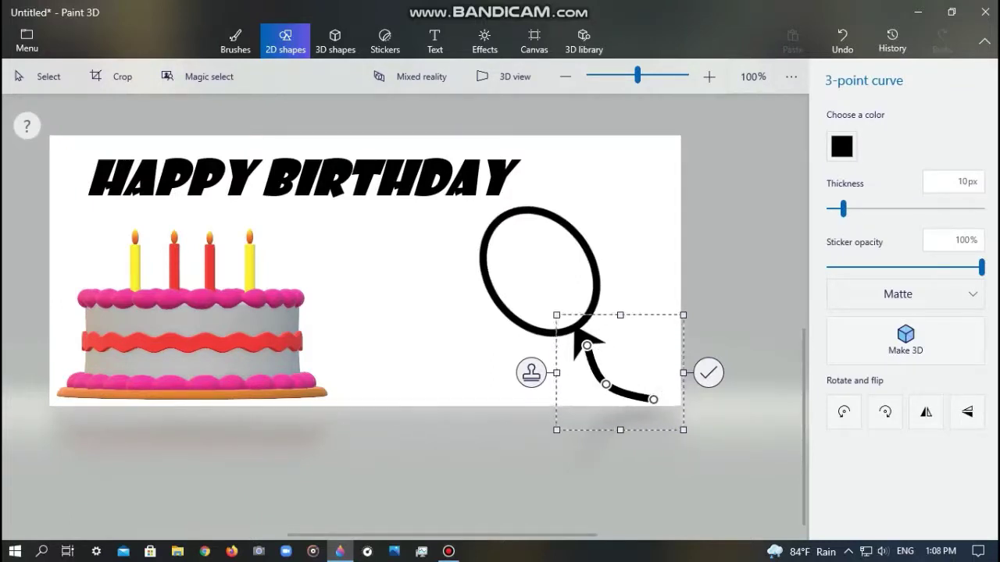
pyautogui.click(708, 373)
# Step: Fill the inside of the balloon ellipse with yellow
pyautogui.click(235, 41)
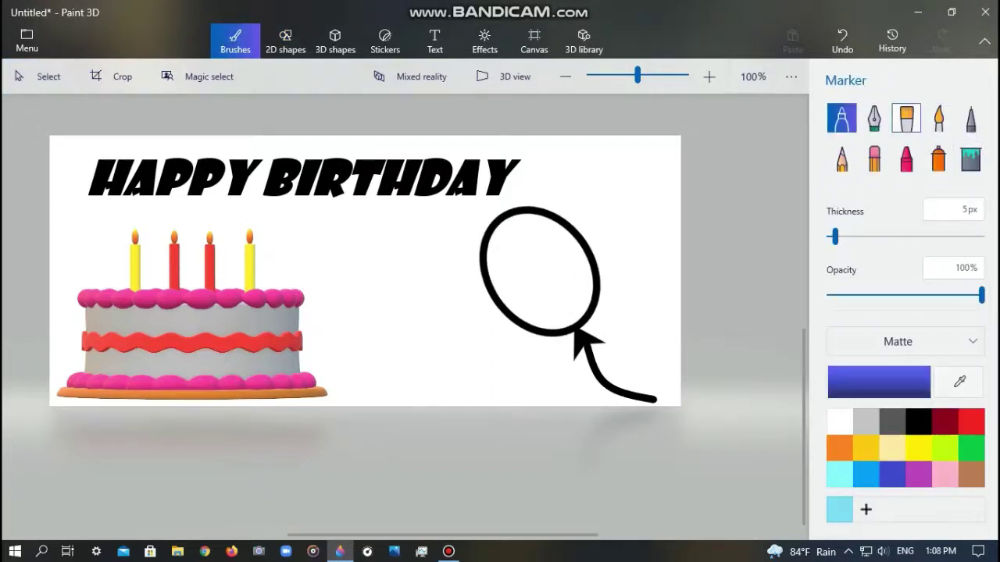
pyautogui.click(970, 158)
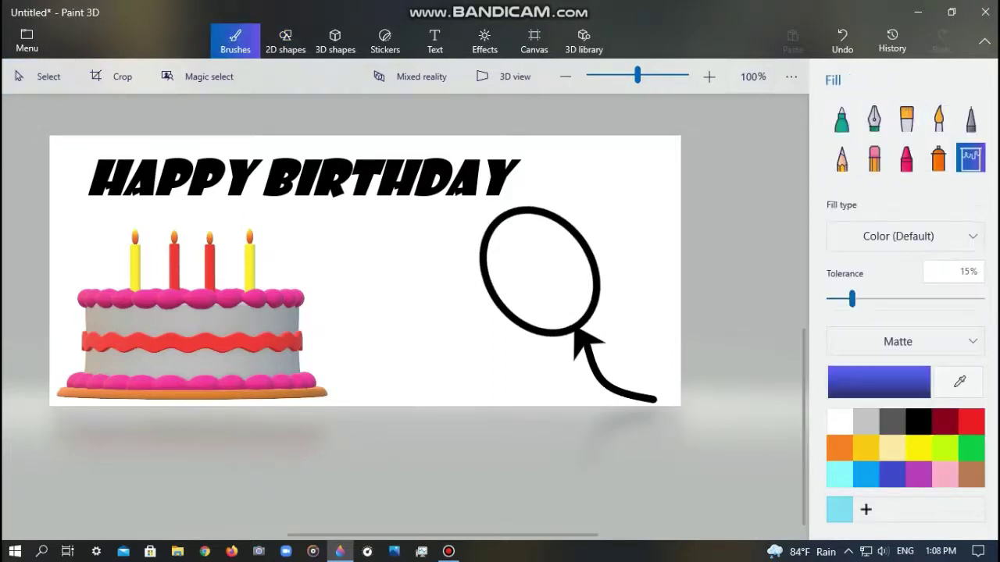
pyautogui.click(918, 447)
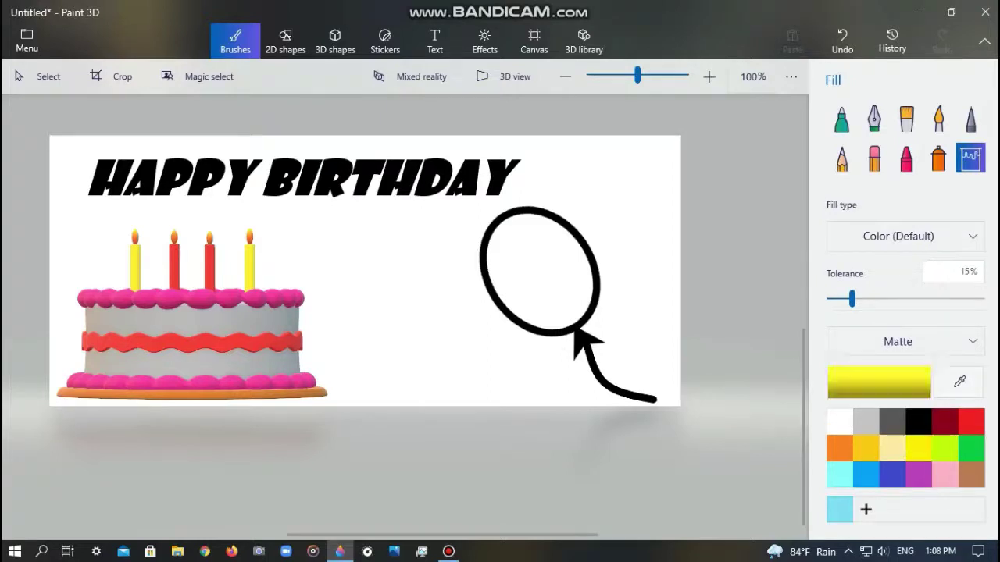
pyautogui.click(539, 269)
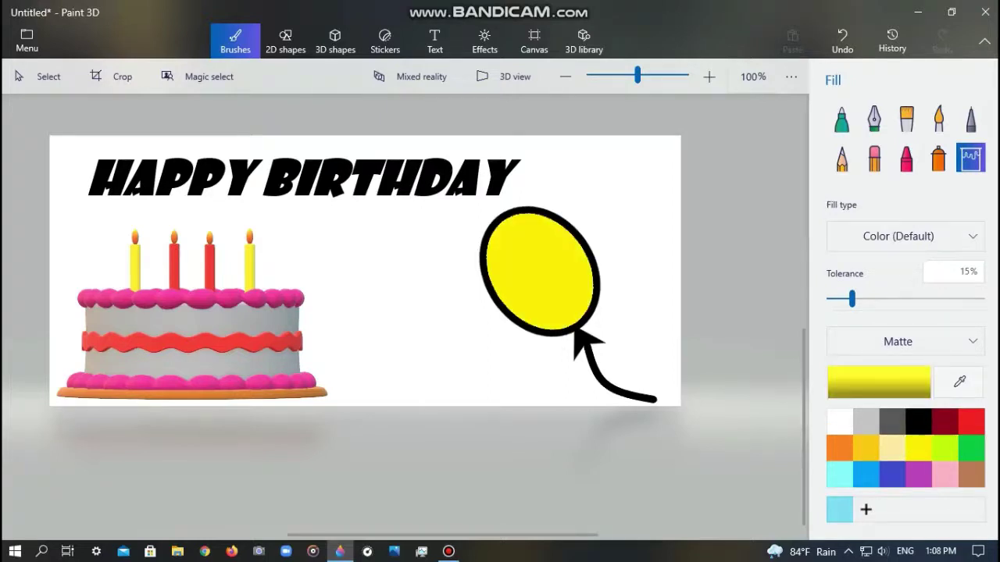
# Step: Close the drawing and choose to save the banner as a Paint 3D project
pyautogui.scroll(-5, 404, 316)
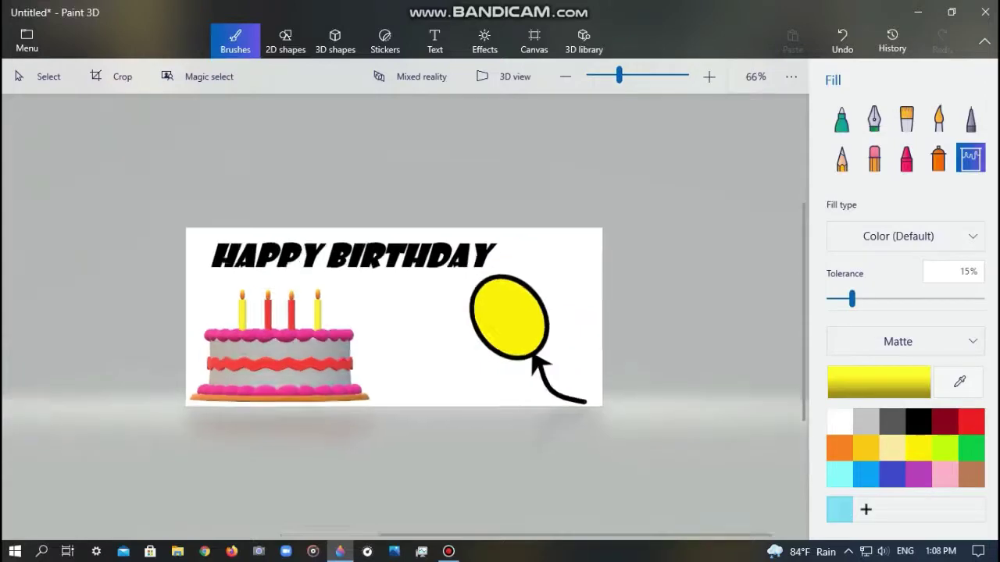
pyautogui.scroll(2, 404, 316)
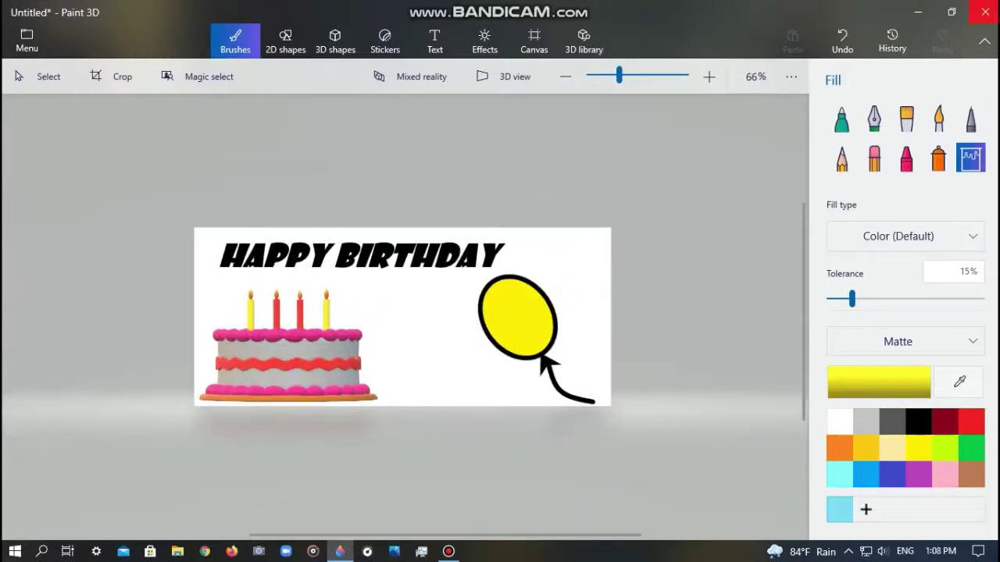
pyautogui.click(984, 10)
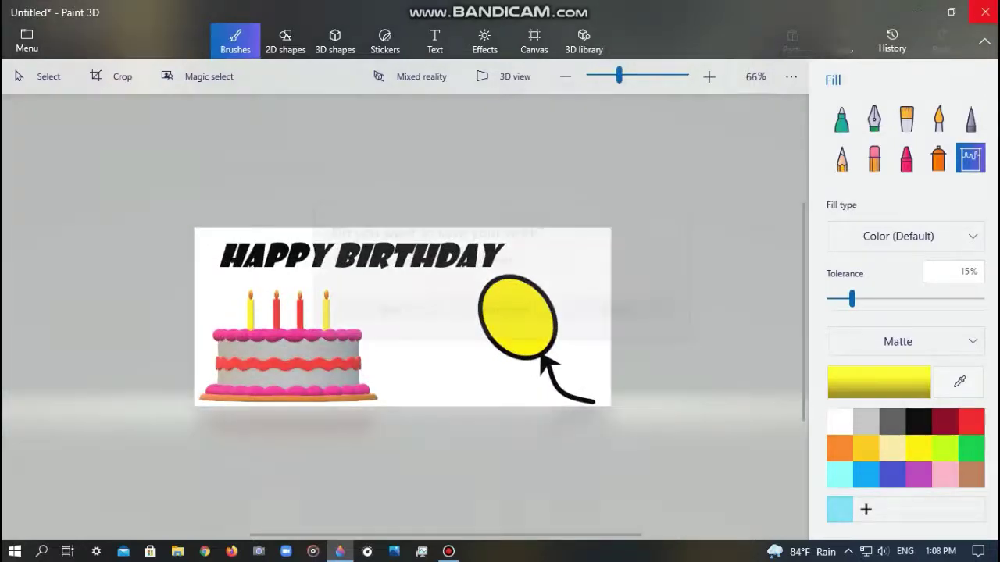
pyautogui.press('Return')
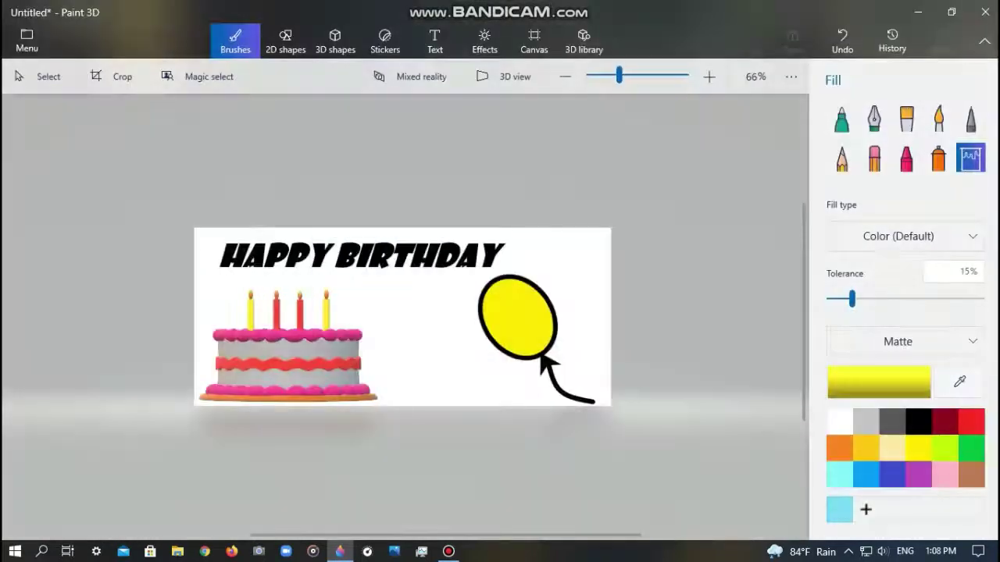
pyautogui.press('Return')
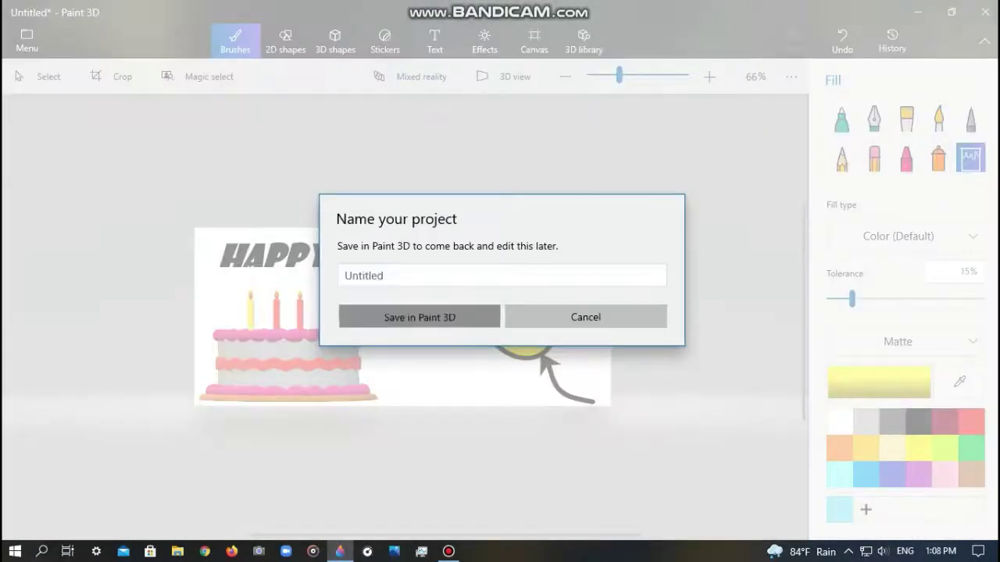